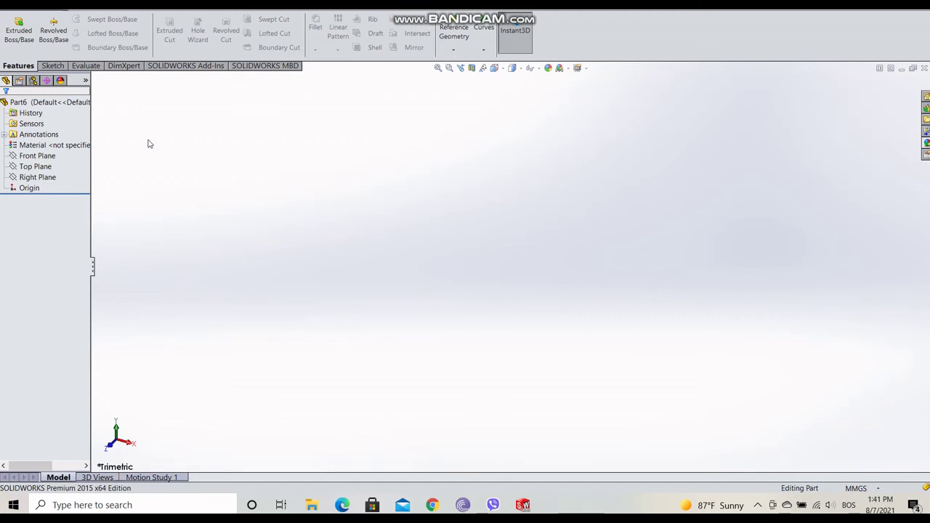
- Draw a corner rectangle on the Front Plane, viewed normal to it, as the plate outline
click(36, 156)
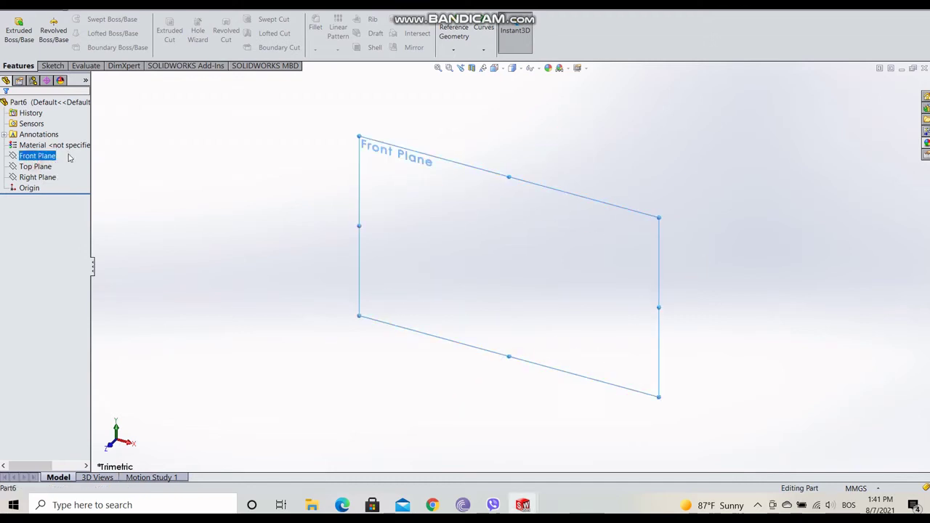
click(73, 146)
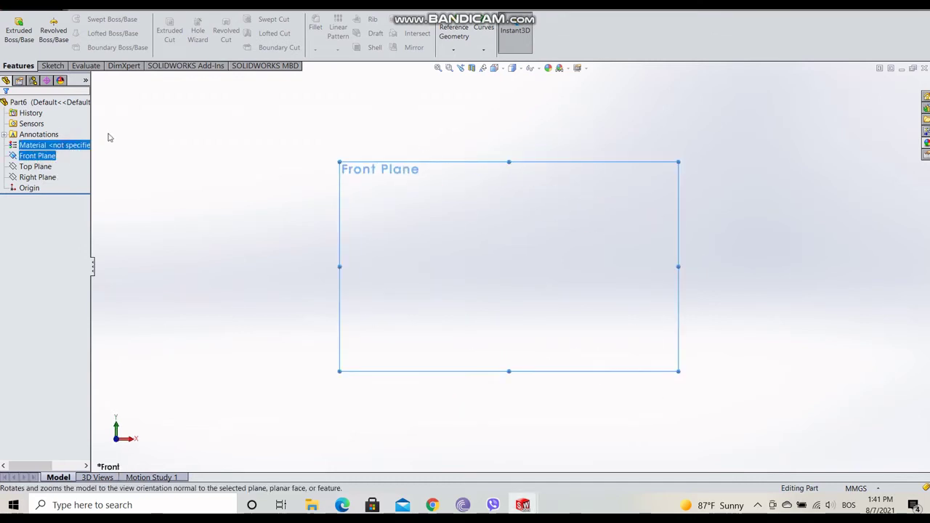
click(53, 65)
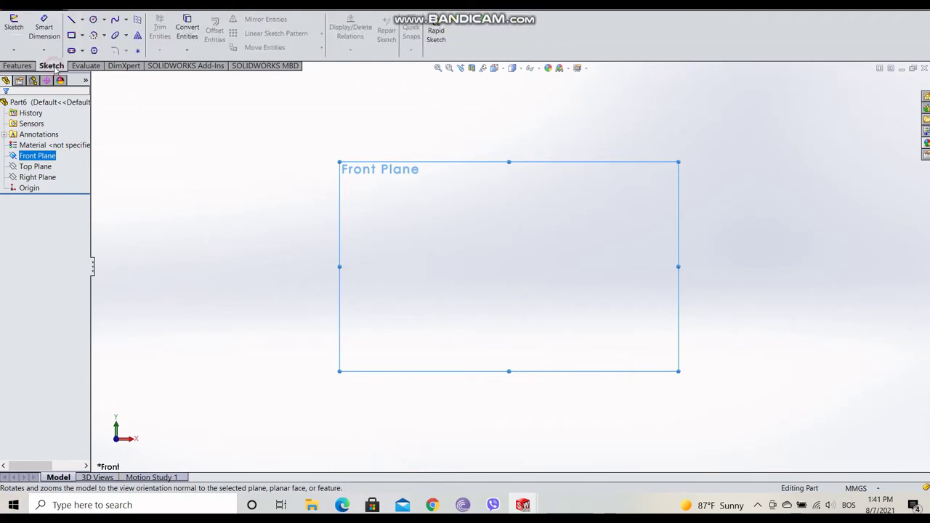
click(69, 36)
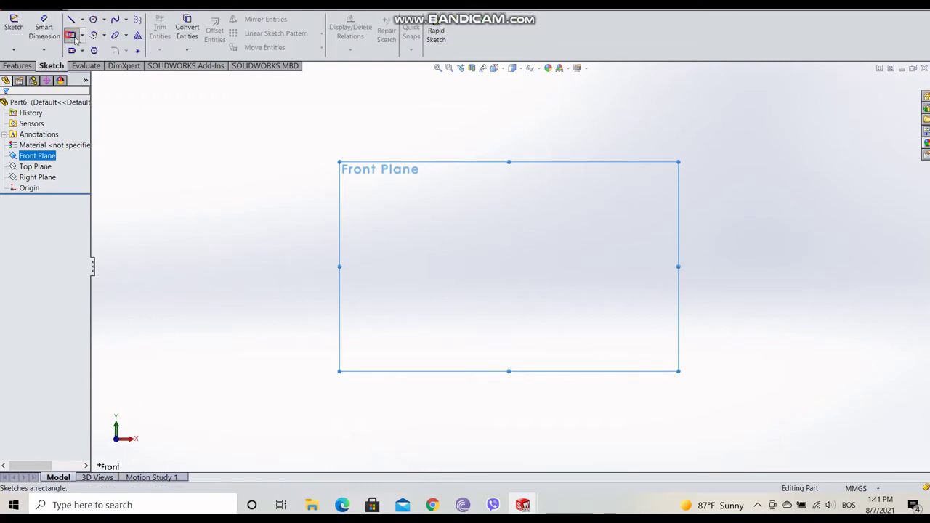
click(354, 197)
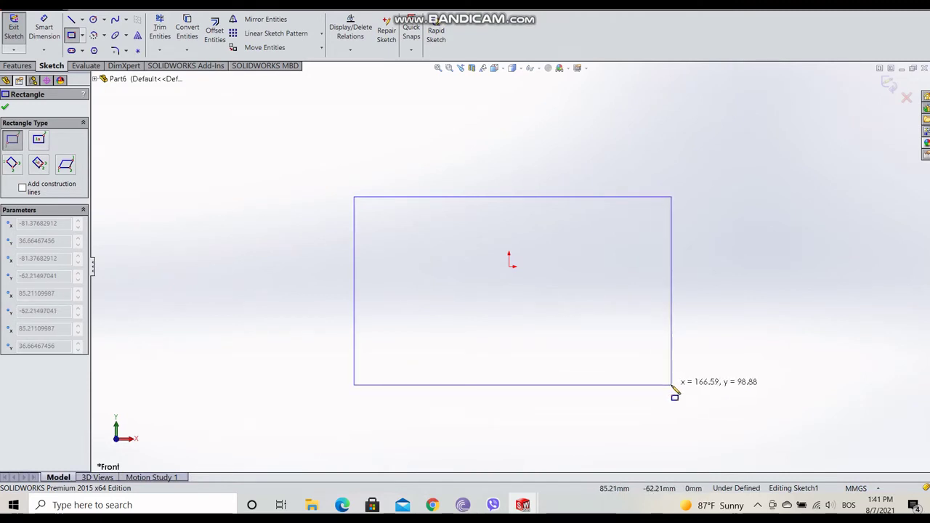
click(671, 385)
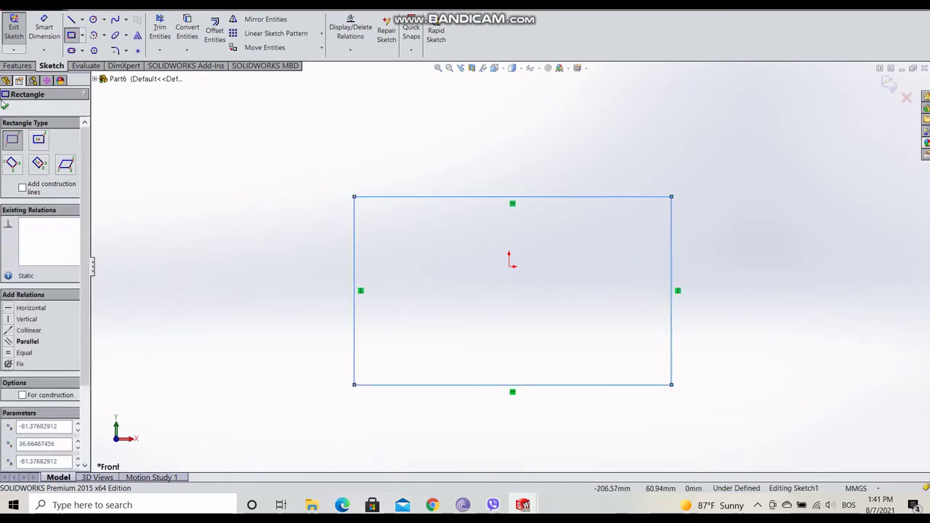
key(Escape)
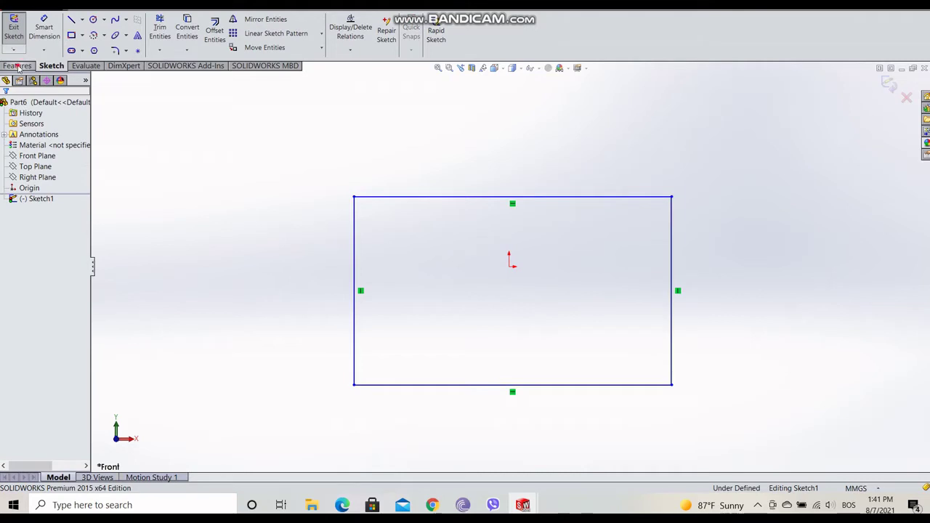
click(17, 67)
- Extrude the rectangle sketch Blind 10.00 mm into Boss-Extrude1
click(19, 44)
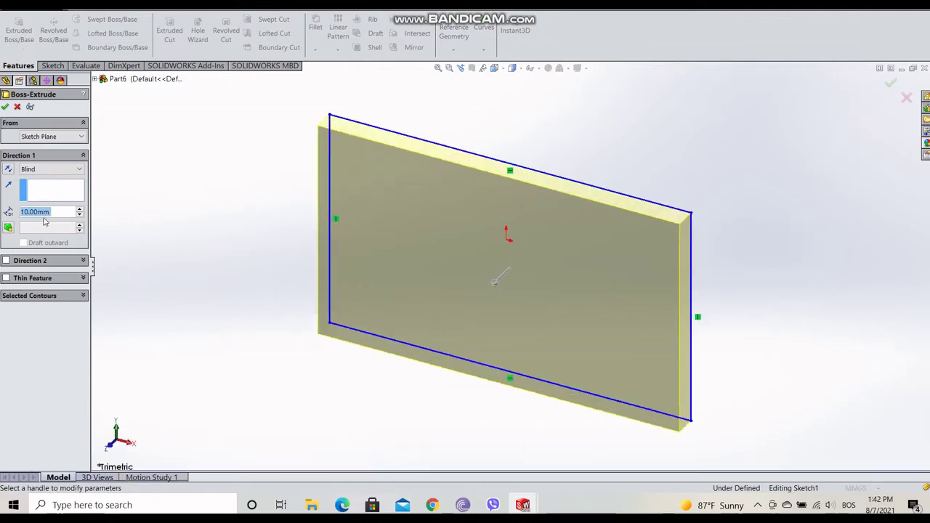
click(5, 108)
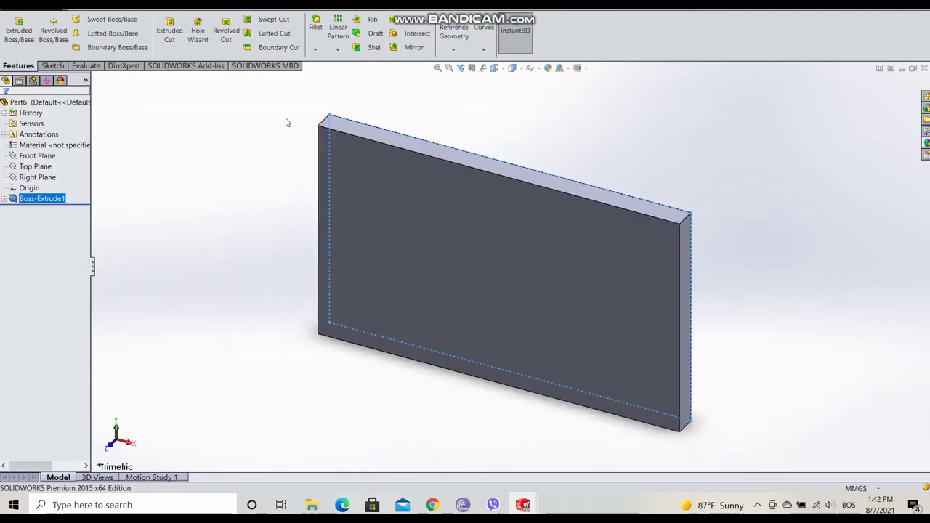
- Give Boss-Extrude1 a pure yellow appearance (RGB 255, 255, 0)
click(548, 67)
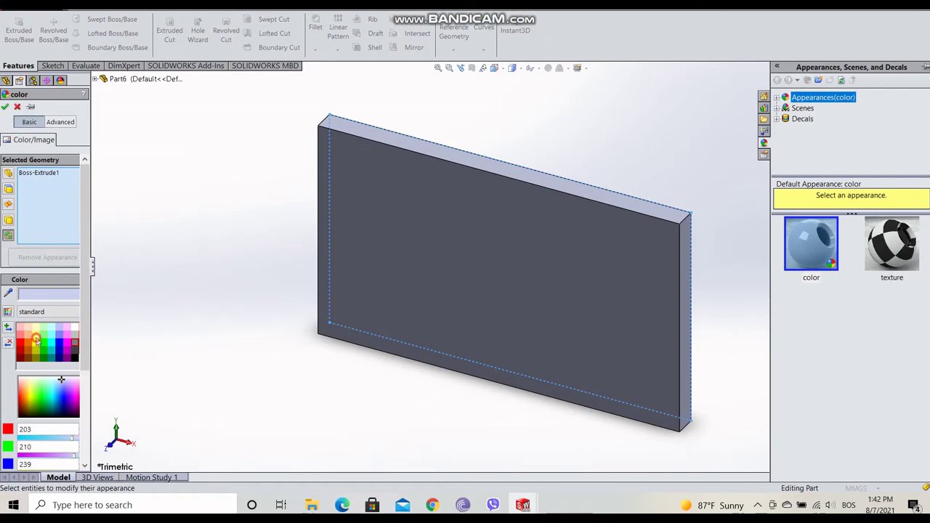
click(37, 340)
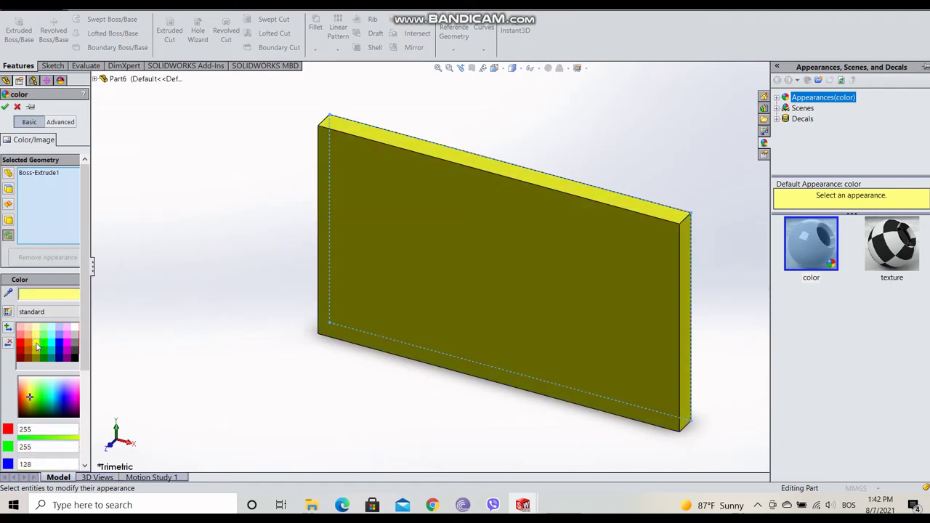
click(37, 346)
click(36, 353)
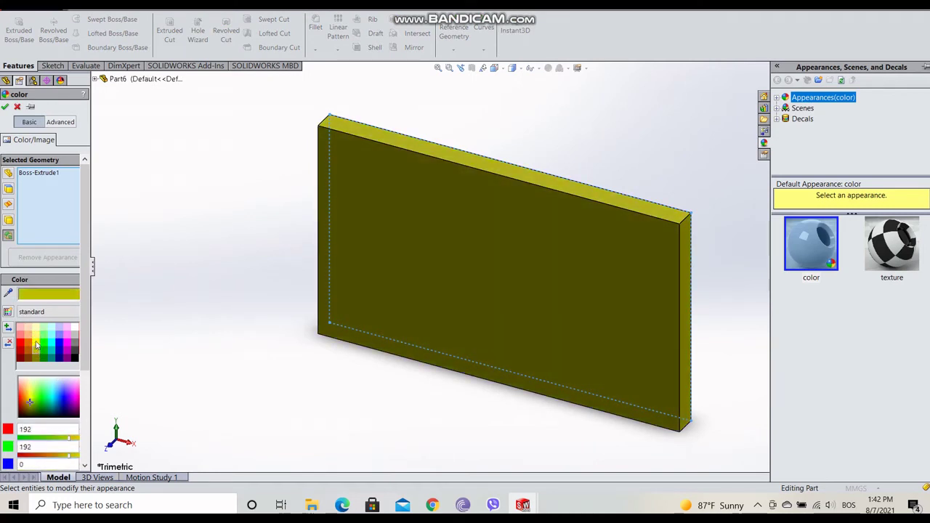
click(5, 107)
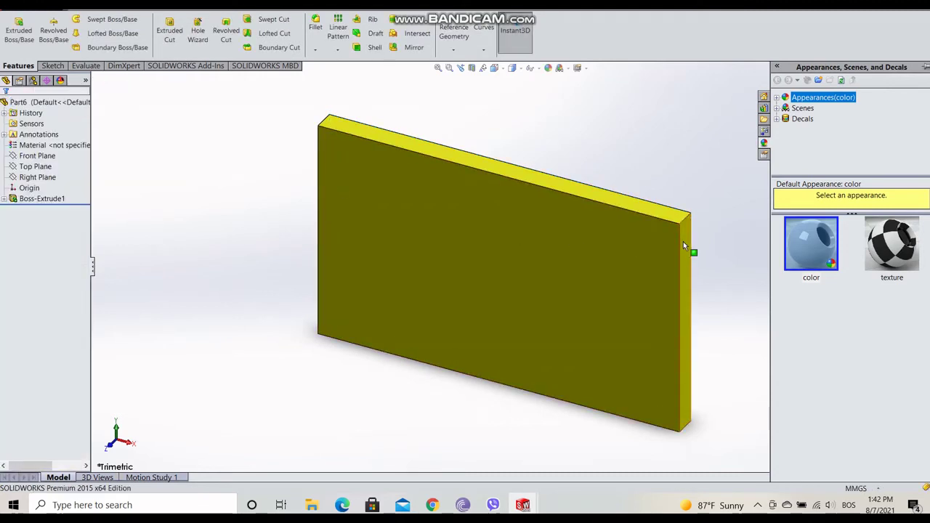
- View the plate's front face normal to the screen and start the Text sketch tool
middle_drag(615, 210, 631, 216)
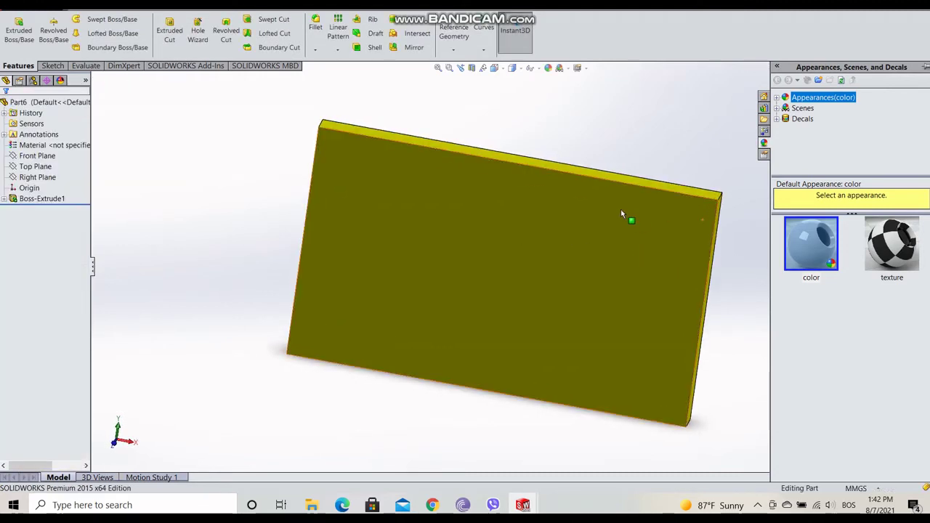
click(622, 211)
click(694, 184)
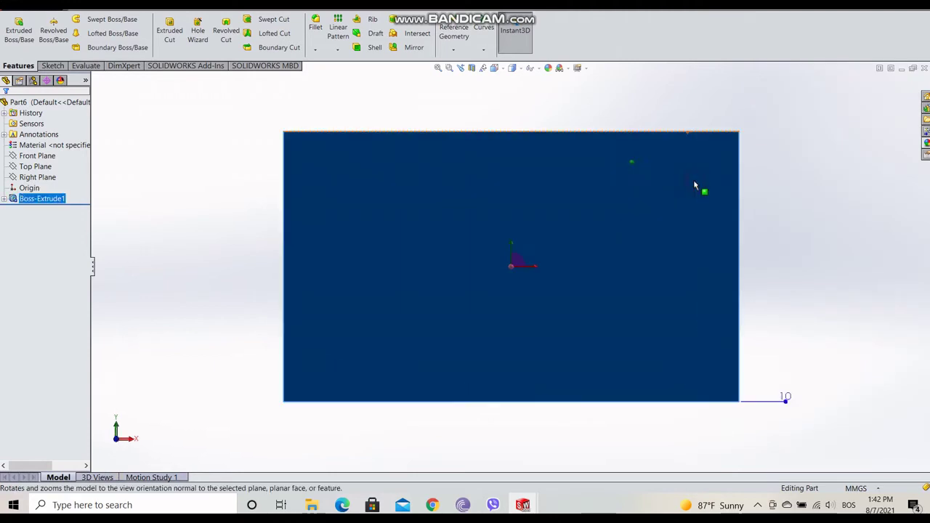
click(770, 196)
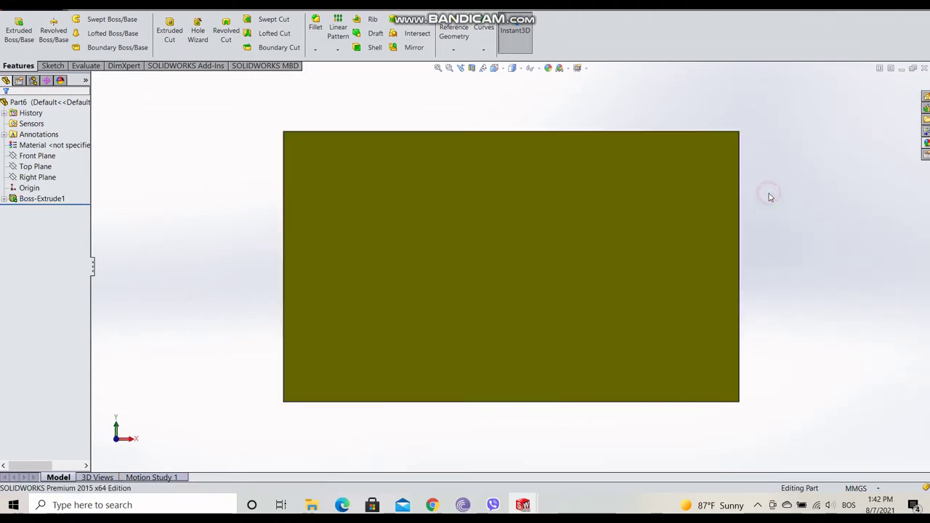
click(61, 67)
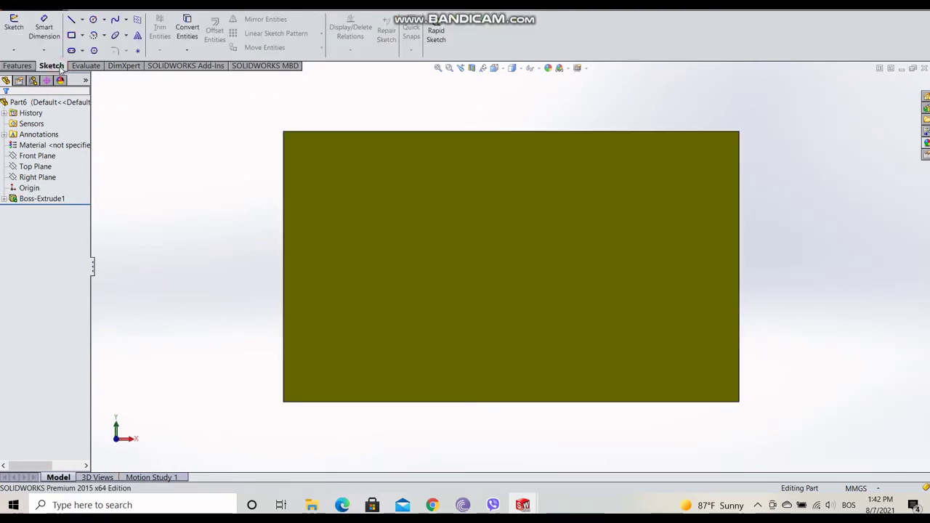
click(138, 35)
- Place sketch text reading UNIFORMEDIA on the front face with Use document font unchecked
click(446, 239)
text(UNIF)
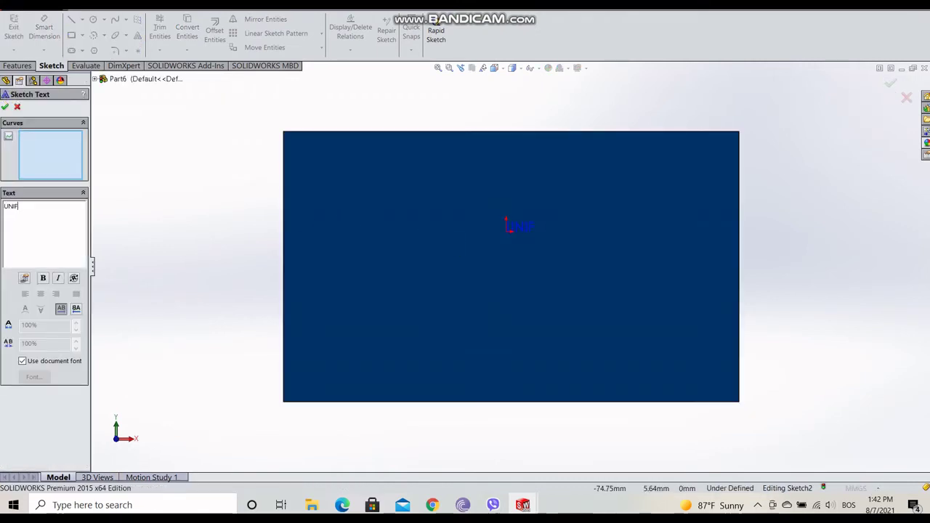
text(ORMEDIA)
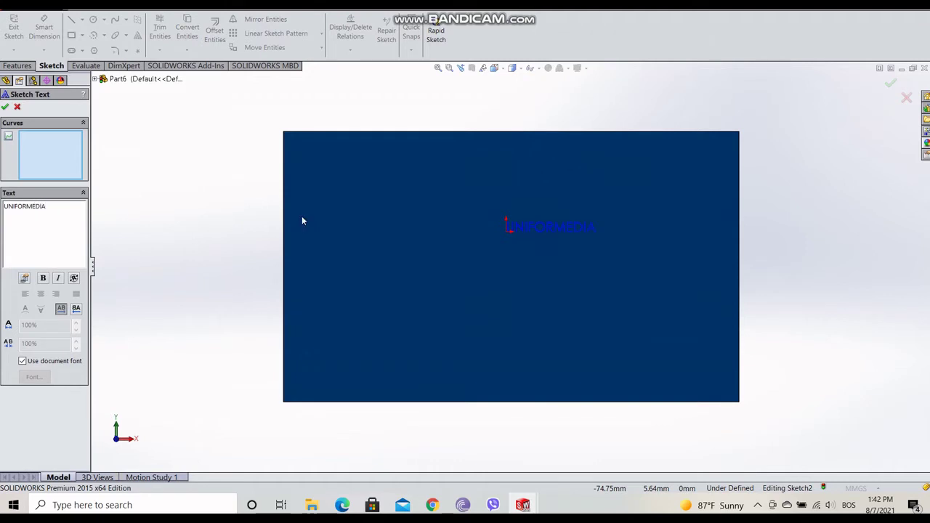
click(22, 361)
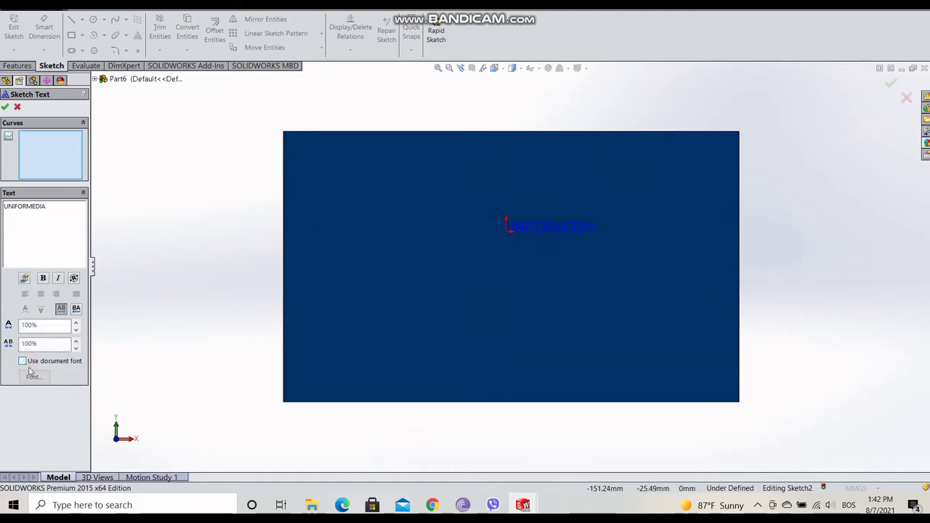
click(32, 375)
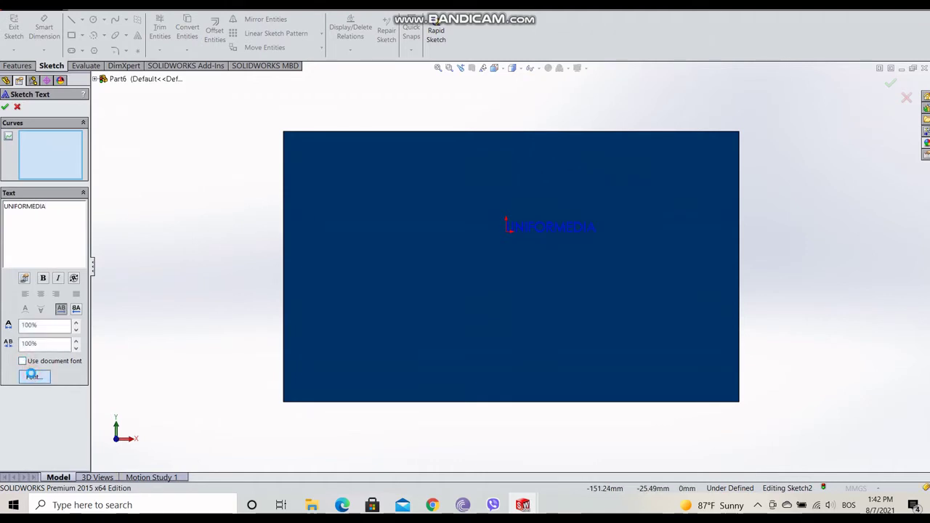
- Set the sketch text font to Showcard Gothic at 48 points
scroll(357, 221, down, 2)
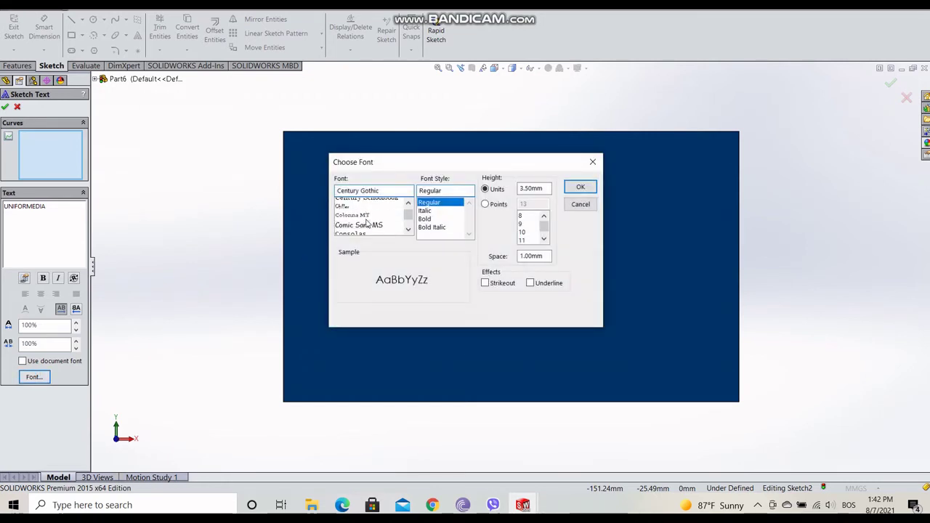
scroll(360, 222, down, 3)
scroll(363, 223, down, 3)
scroll(367, 225, down, 2)
scroll(368, 224, down, 3)
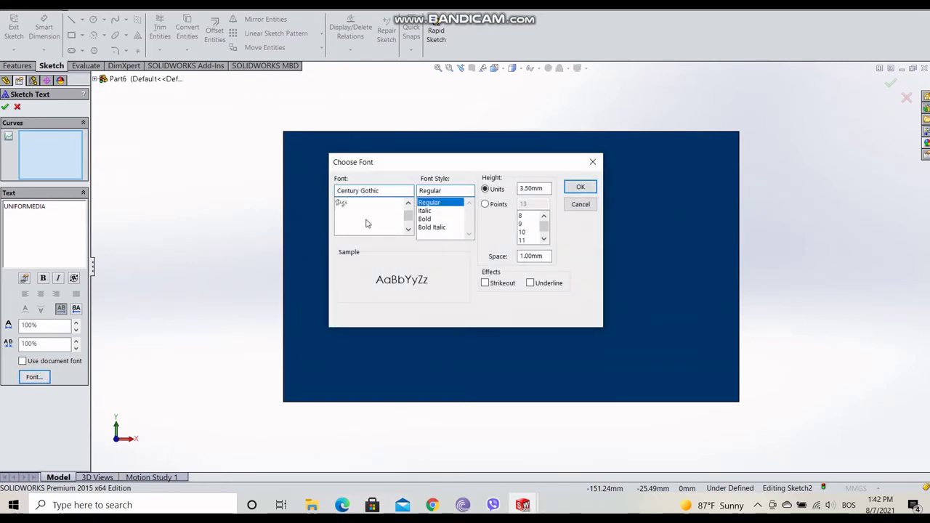
scroll(367, 223, down, 3)
scroll(367, 224, down, 3)
scroll(367, 223, down, 3)
scroll(367, 223, down, 3)
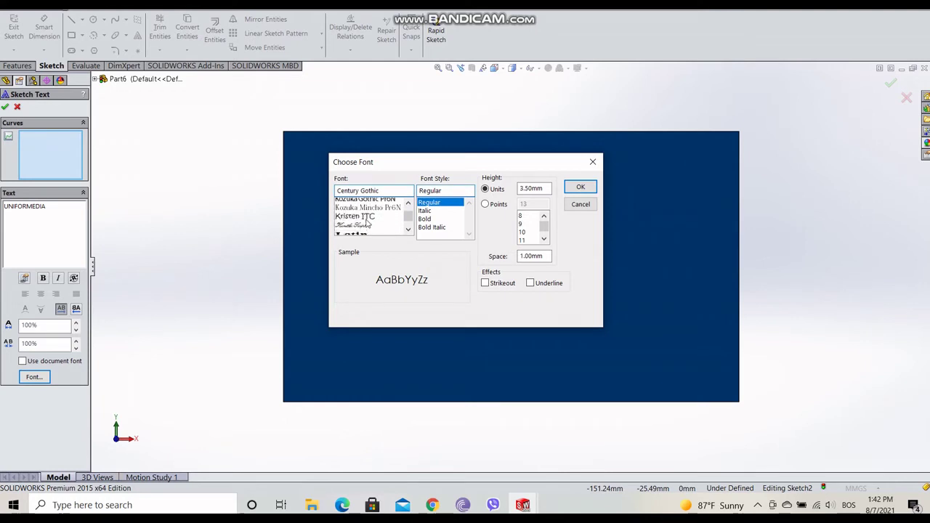
scroll(367, 223, down, 3)
scroll(367, 222, down, 3)
scroll(367, 221, down, 3)
scroll(367, 223, down, 3)
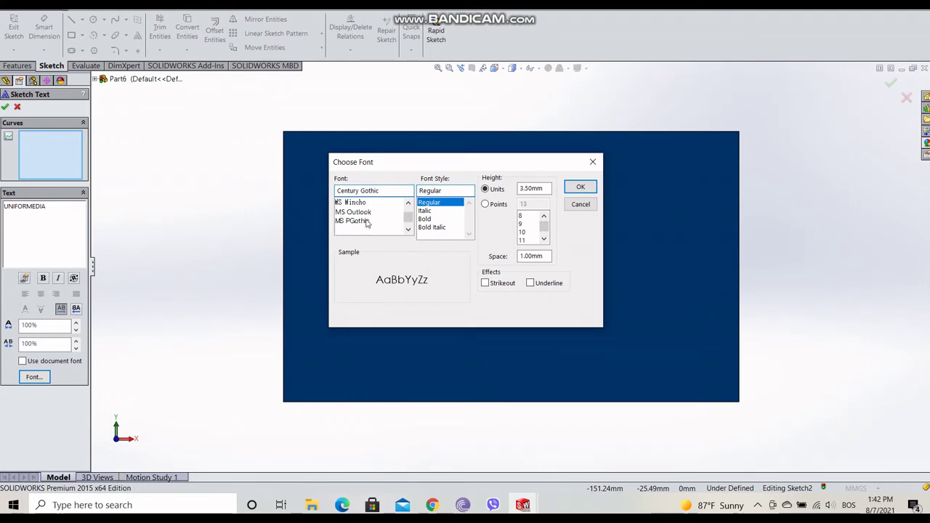
scroll(367, 223, down, 3)
scroll(368, 222, down, 3)
scroll(369, 221, down, 3)
scroll(368, 223, up, 1)
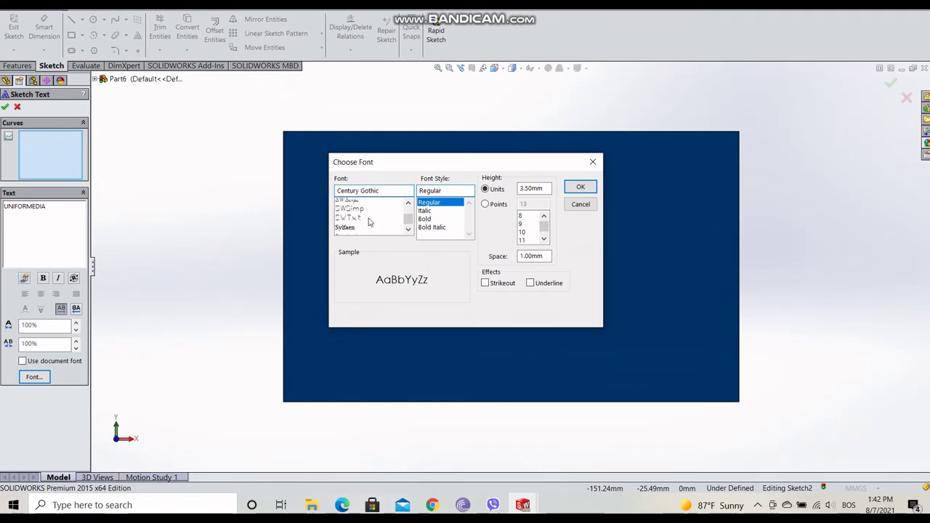
scroll(369, 222, up, 1)
scroll(368, 223, up, 1)
scroll(368, 223, up, 1)
scroll(368, 222, up, 1)
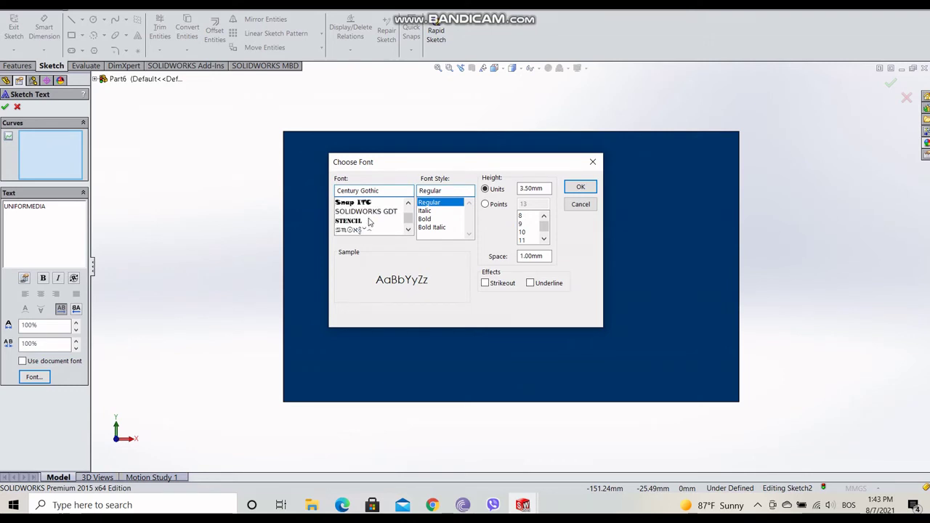
scroll(369, 222, up, 1)
scroll(368, 222, up, 1)
scroll(369, 222, up, 1)
scroll(369, 223, down, 1)
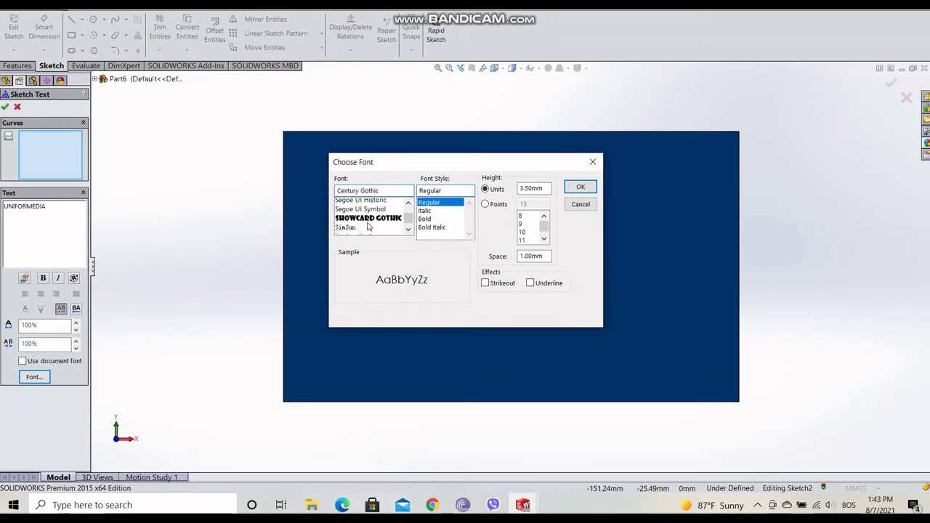
scroll(370, 223, down, 1)
click(374, 204)
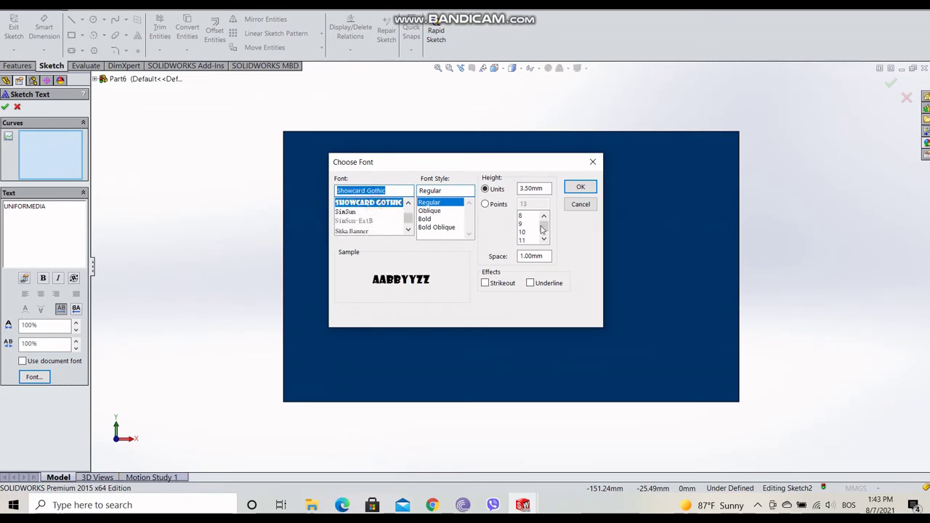
click(486, 204)
scroll(528, 230, down, 4)
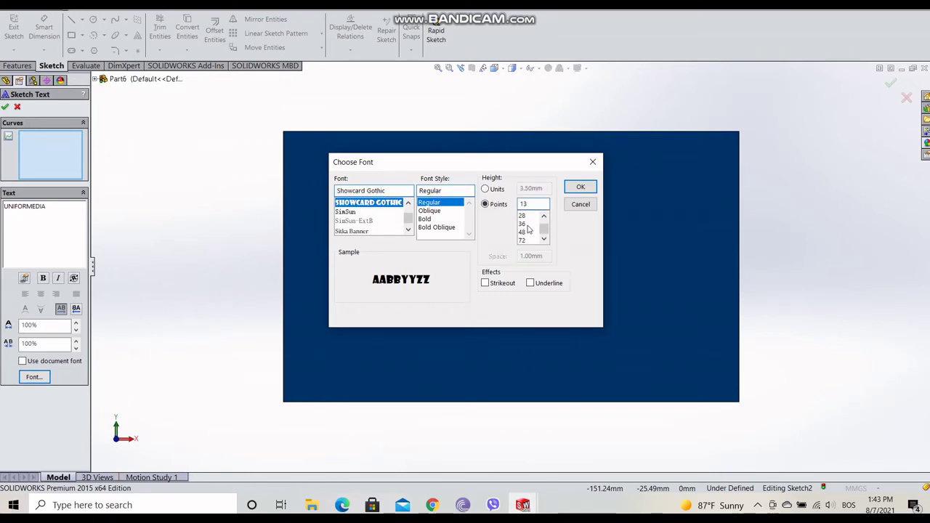
click(529, 232)
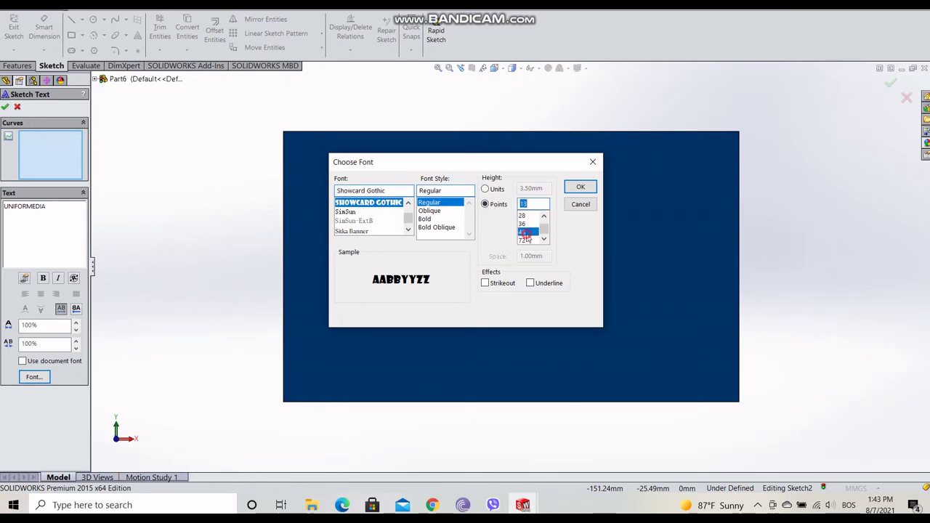
click(581, 186)
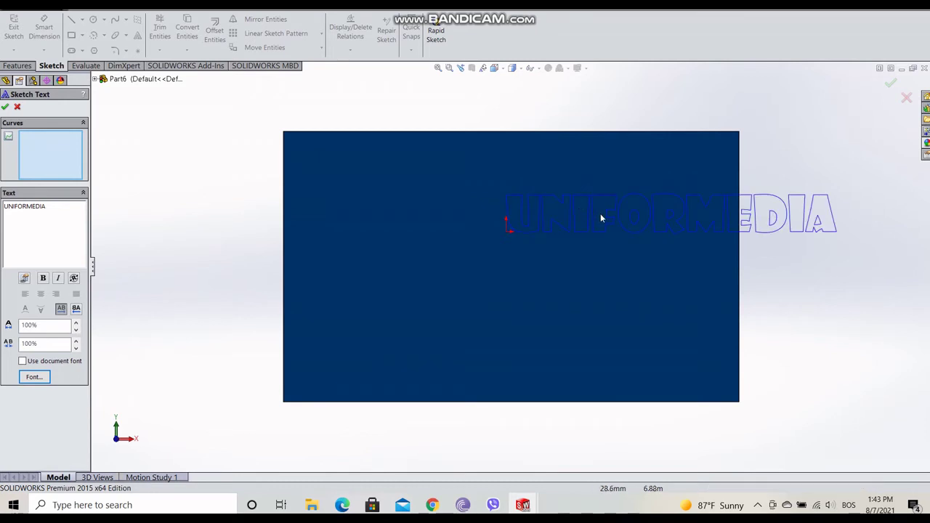
- Centre the UNIFORMEDIA text on the plate's front face and confirm the sketch text
mouse_move(449, 229)
mouse_down()
mouse_move(391, 269)
mouse_move(349, 255)
mouse_up()
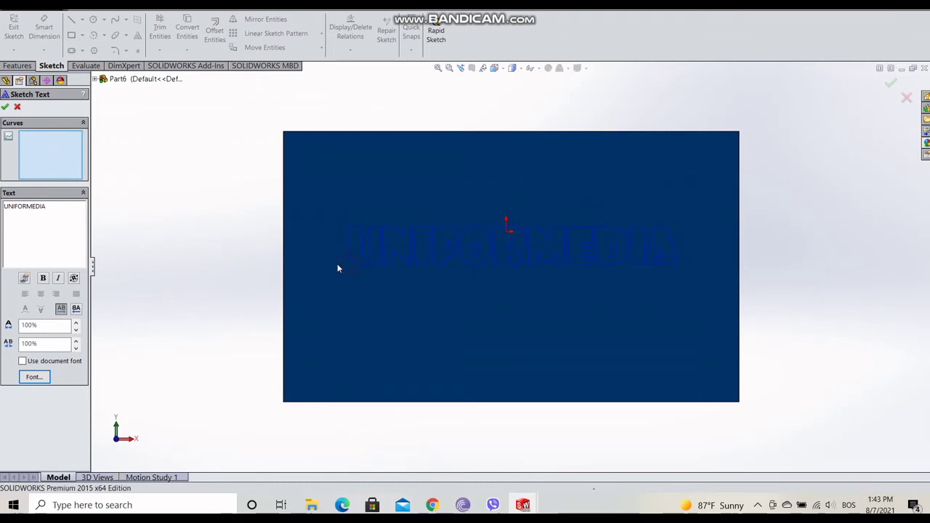
drag(348, 267, 324, 276)
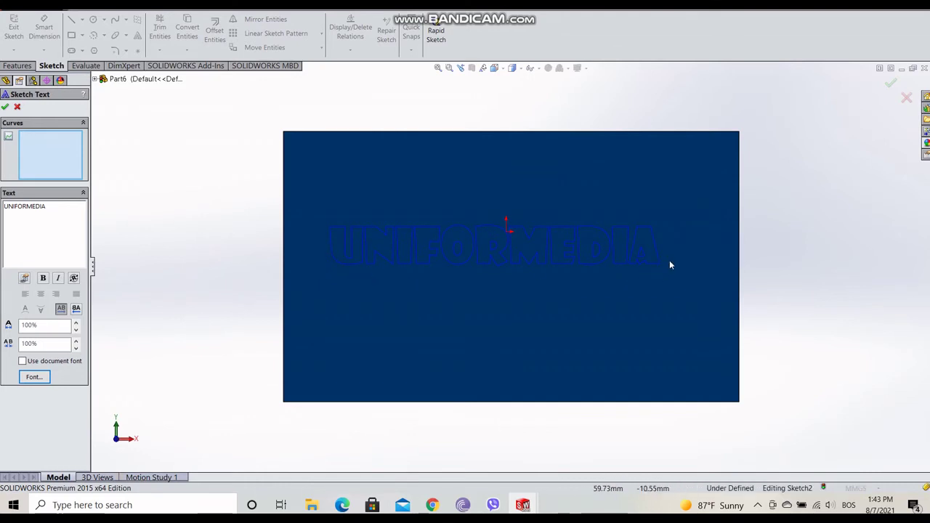
mouse_move(667, 261)
mouse_down()
mouse_move(346, 250)
mouse_move(268, 235)
mouse_up()
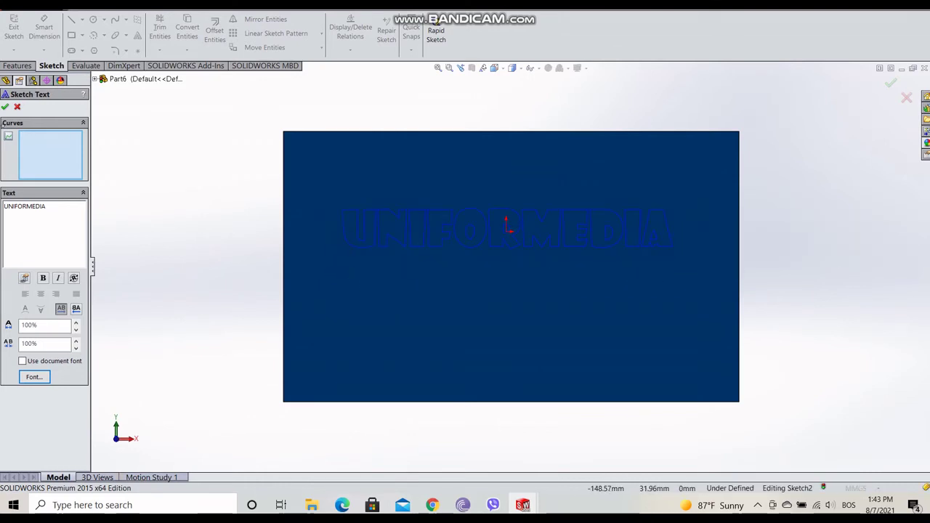
click(5, 107)
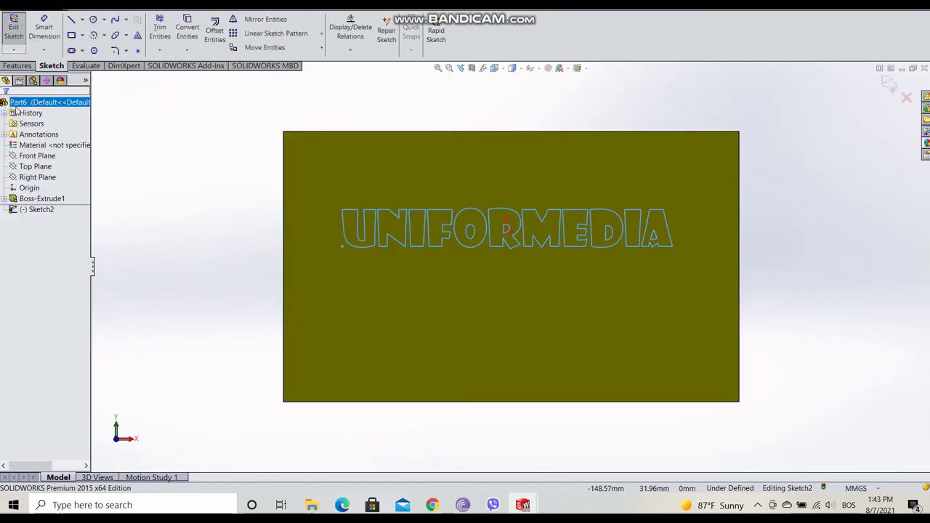
- Extrude the UNIFORMEDIA text sketch 5.00 mm out from the plate as raised lettering
click(17, 66)
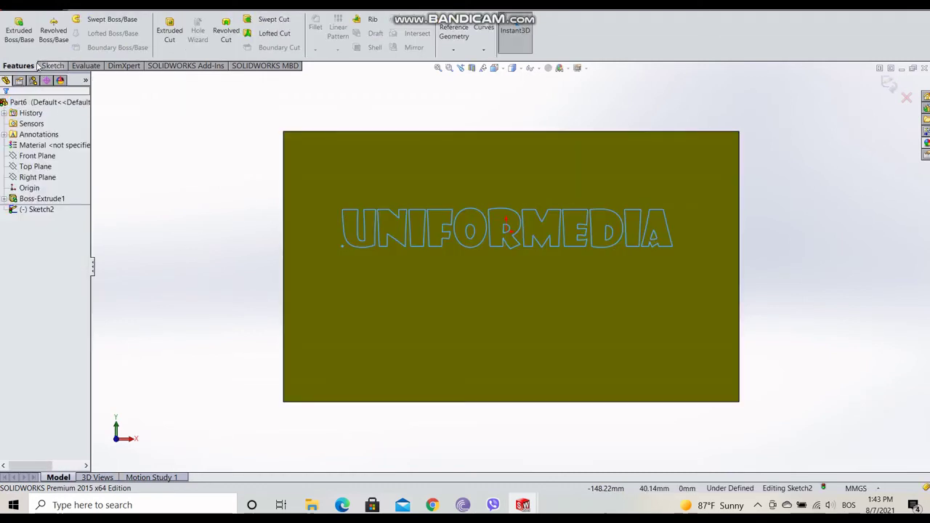
click(19, 30)
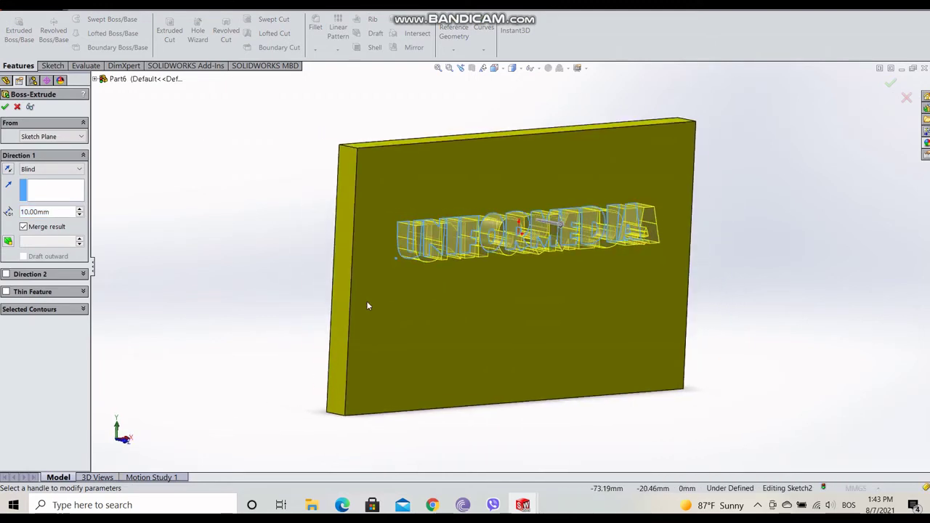
drag(51, 209, 20, 214)
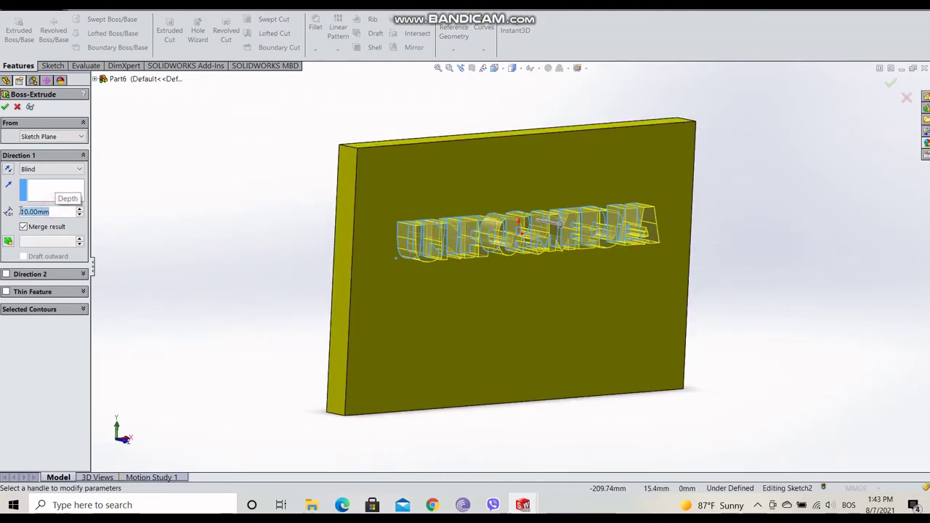
key(BackSpace)
text(5)
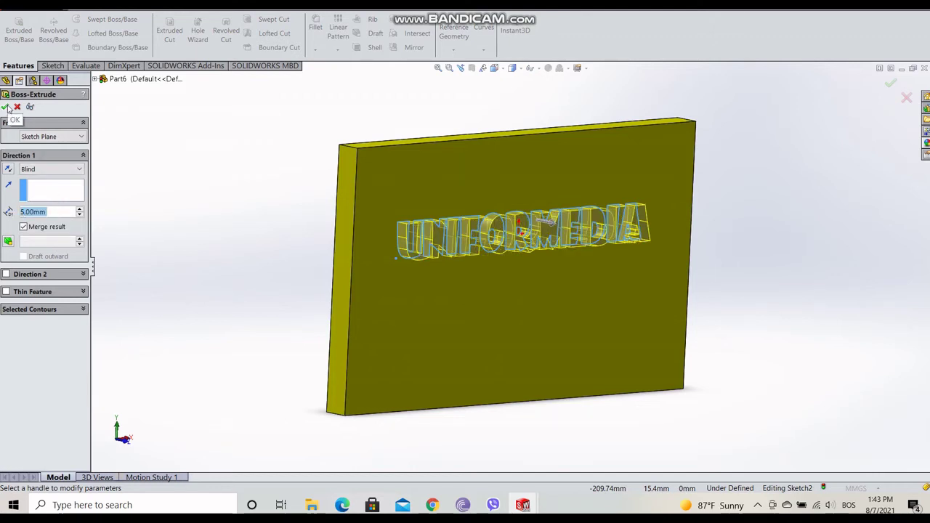
click(6, 106)
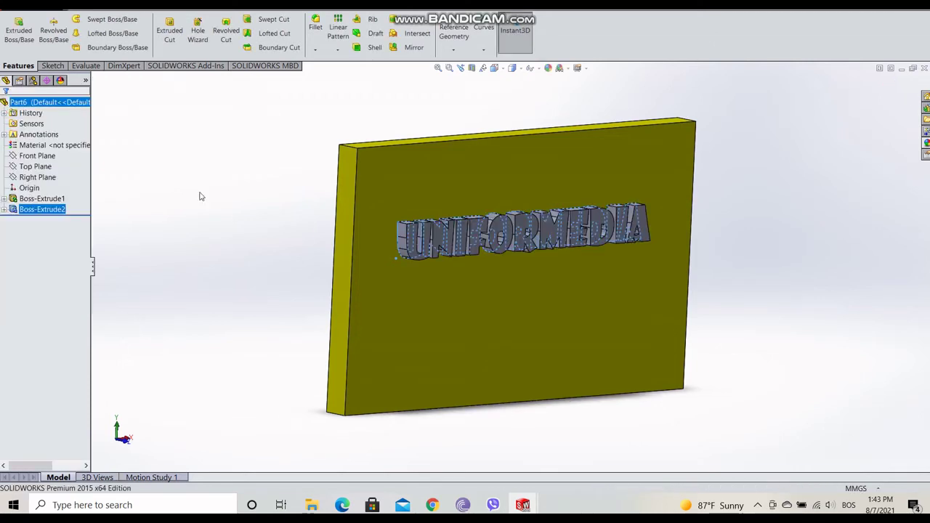
- Colour the raised letters medium grey (128, 128, 128) after trying white, other greys and blue
click(403, 229)
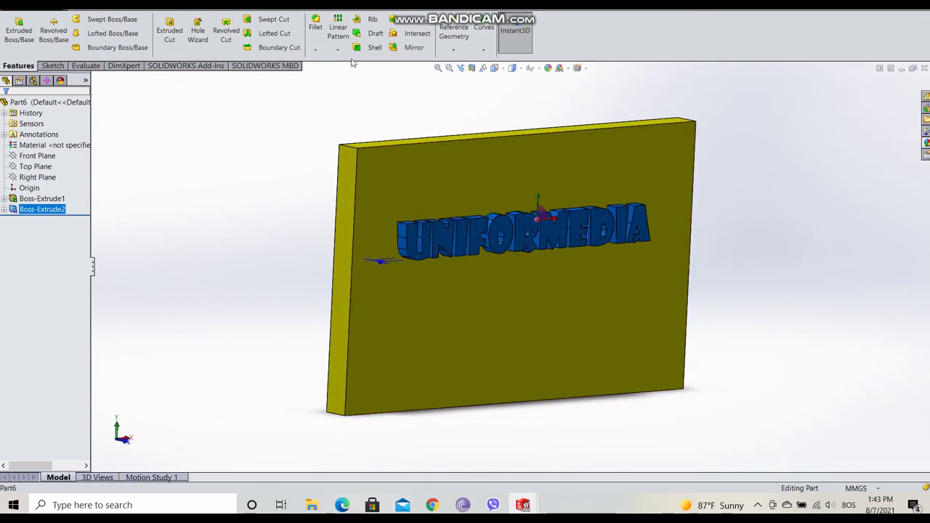
click(550, 72)
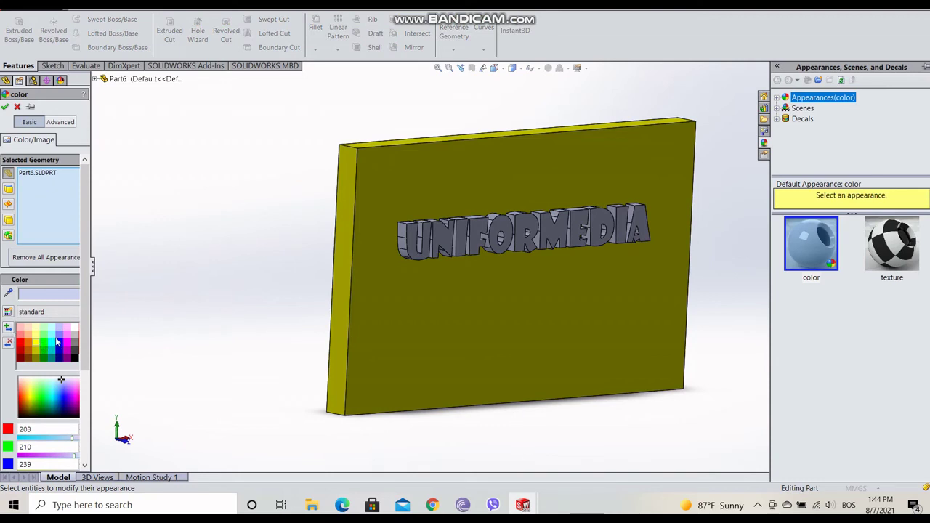
click(75, 329)
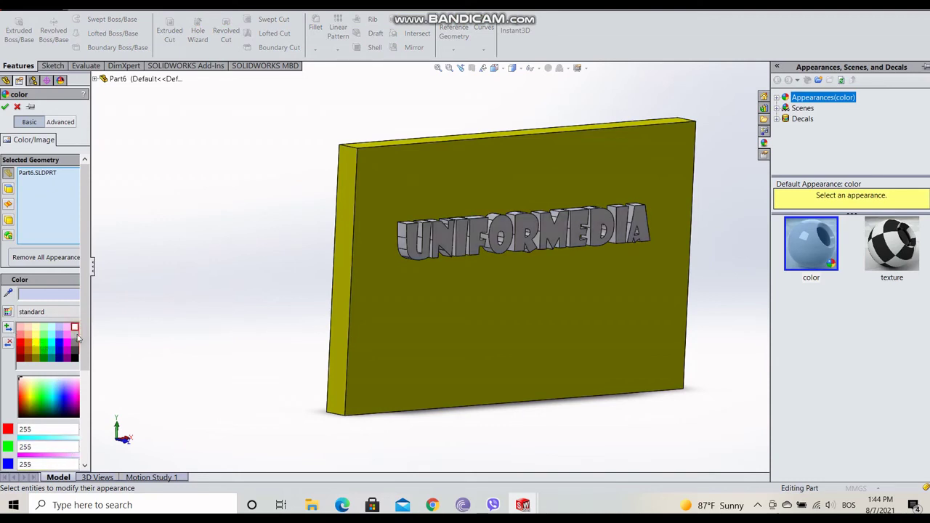
click(75, 334)
click(75, 343)
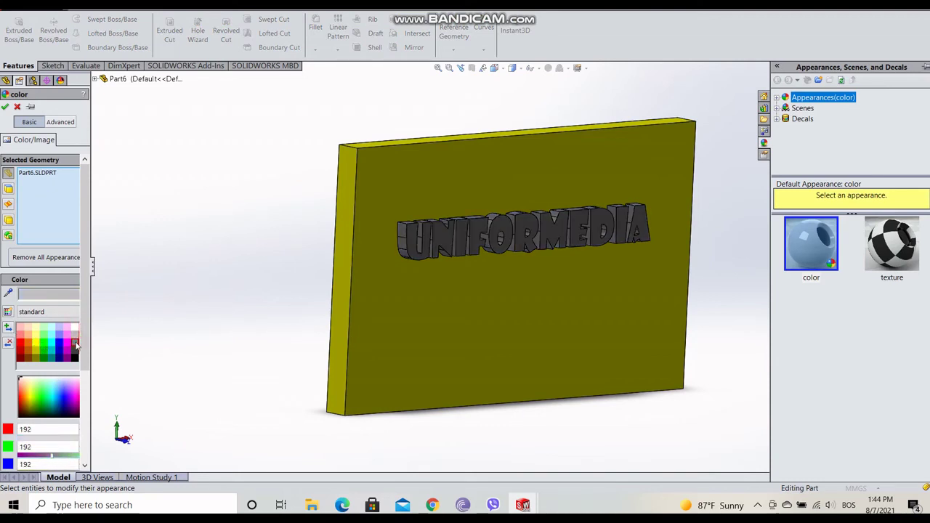
click(76, 348)
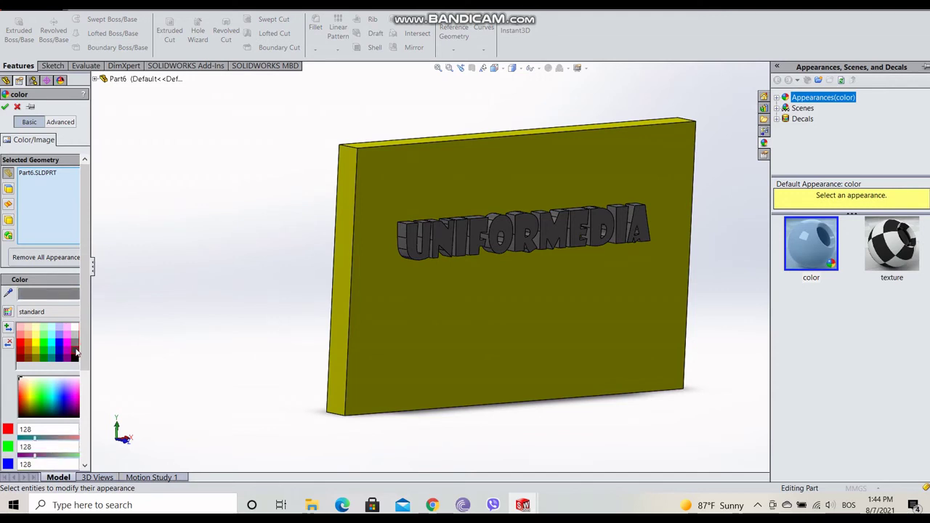
click(75, 351)
click(61, 346)
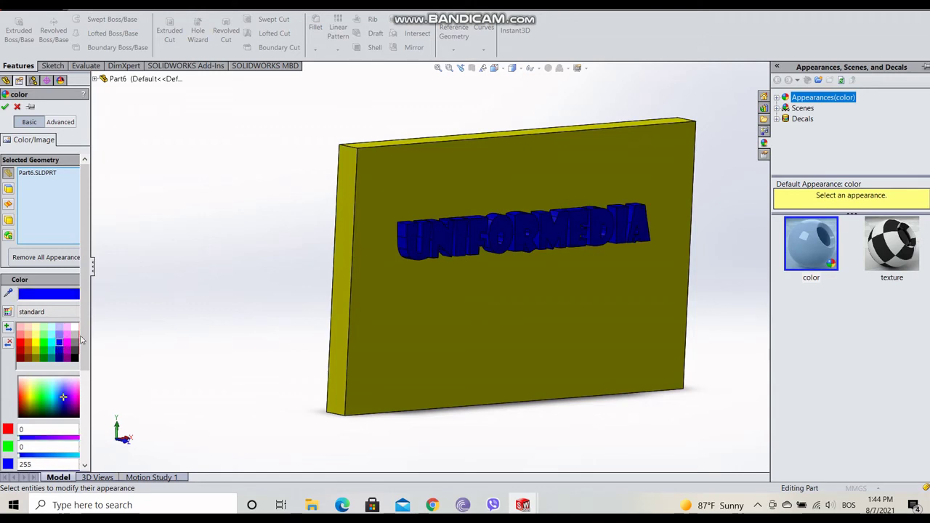
click(75, 336)
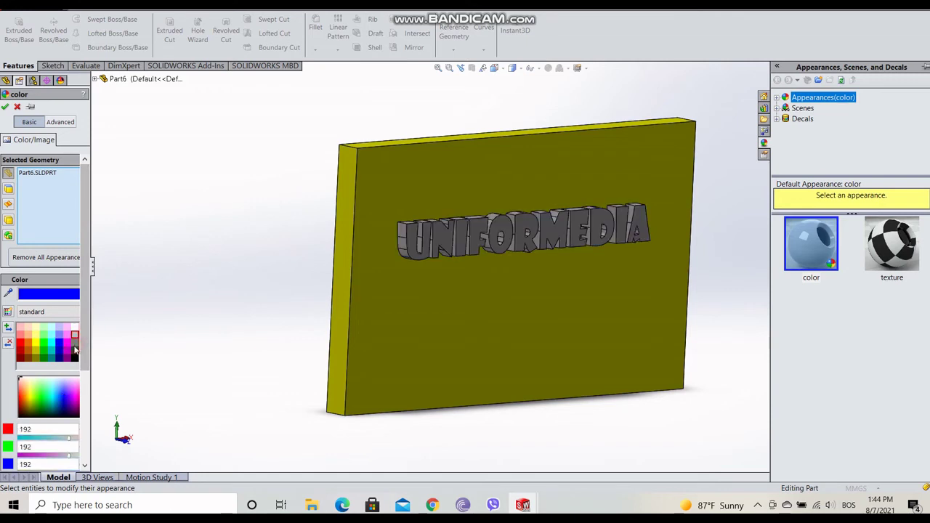
click(75, 347)
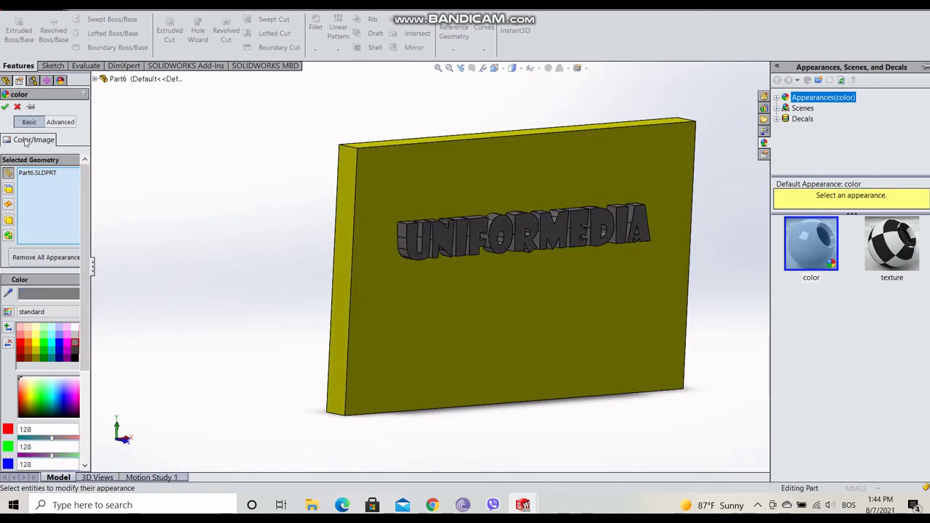
click(5, 107)
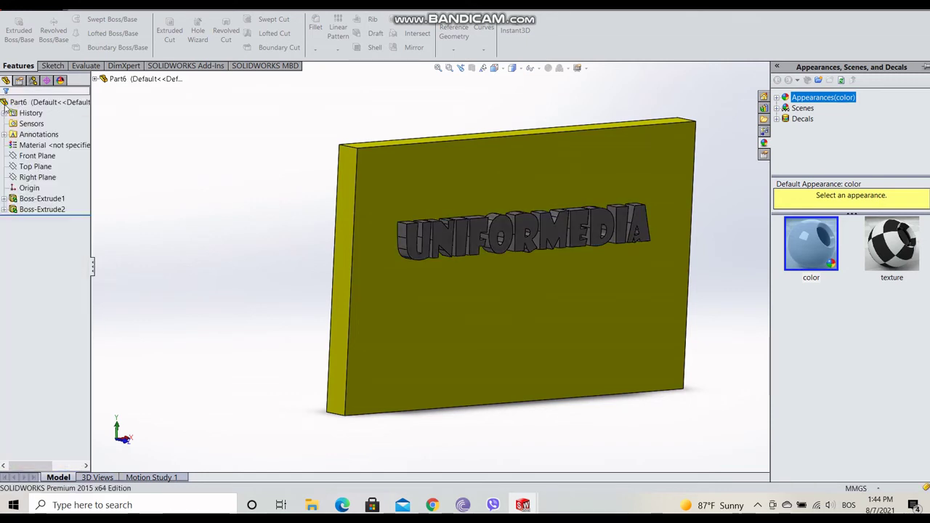
- From a front-on zoomed view, select all ten letter faces U through A for appearance editing
mouse_move(424, 288)
middle_down()
mouse_move(535, 328)
mouse_move(515, 317)
mouse_move(497, 274)
middle_up()
scroll(496, 273, down, 2)
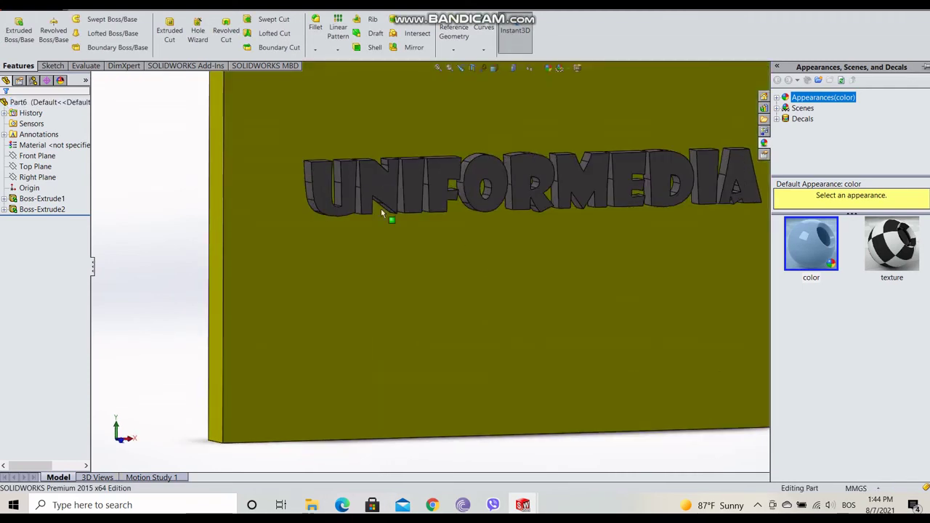
click(330, 191)
ctrl+click(406, 175)
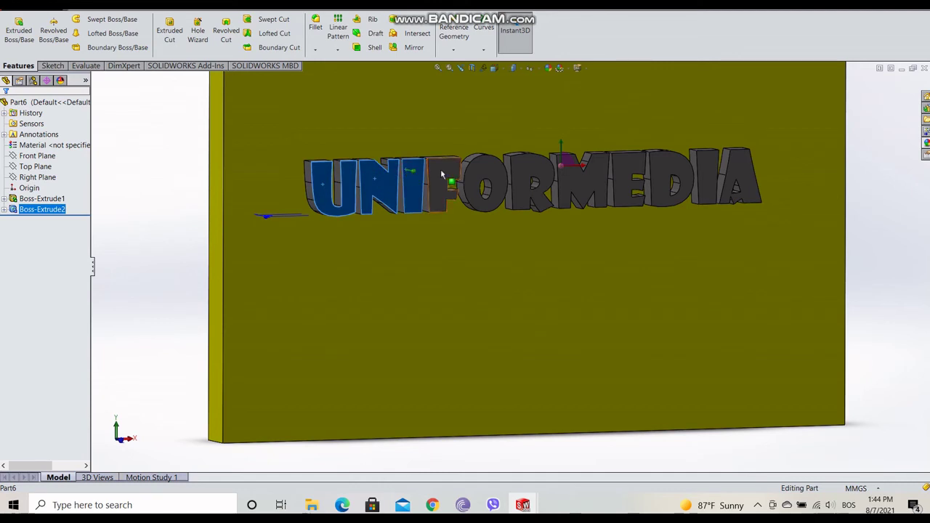
ctrl+click(440, 171)
ctrl+click(487, 174)
ctrl+click(538, 171)
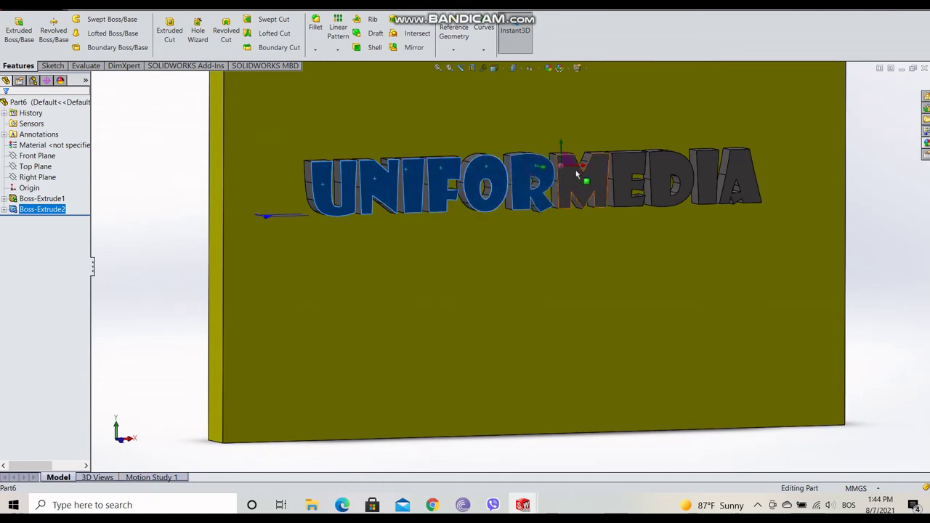
ctrl+click(609, 178)
ctrl+click(634, 176)
ctrl+click(672, 171)
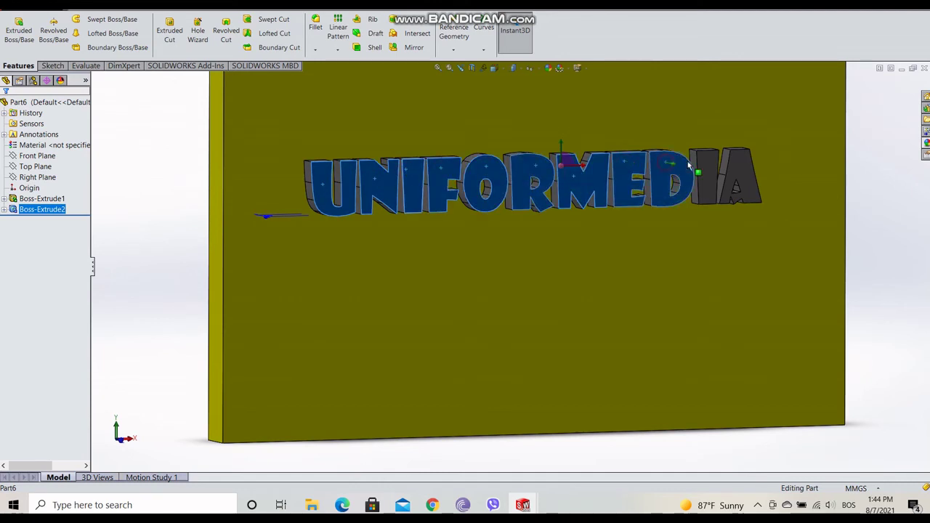
ctrl+click(709, 161)
ctrl+click(741, 174)
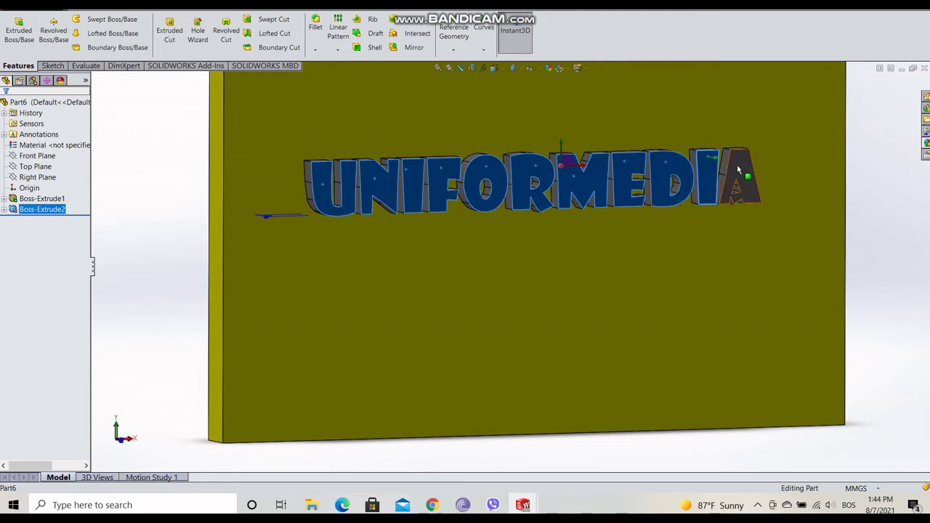
click(547, 69)
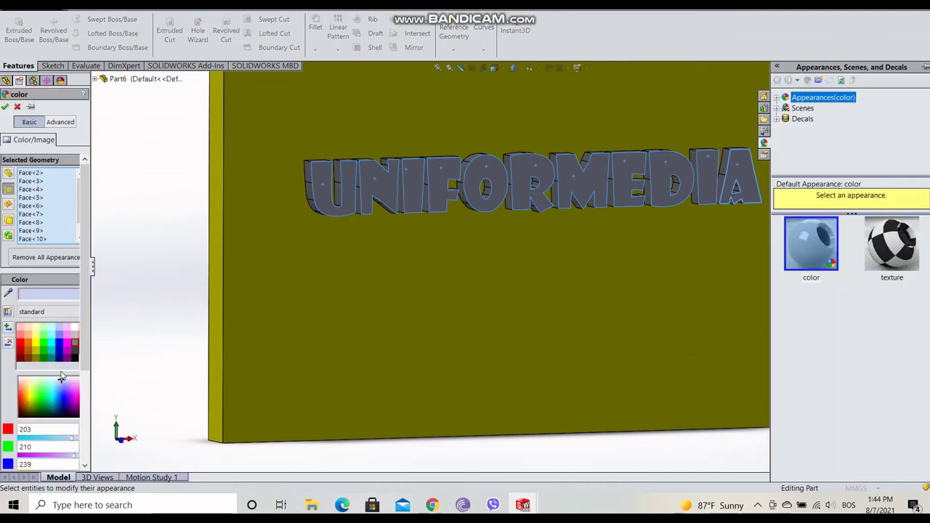
- Set the selected letter faces to black (RGB 0, 0, 0) and accept
click(77, 354)
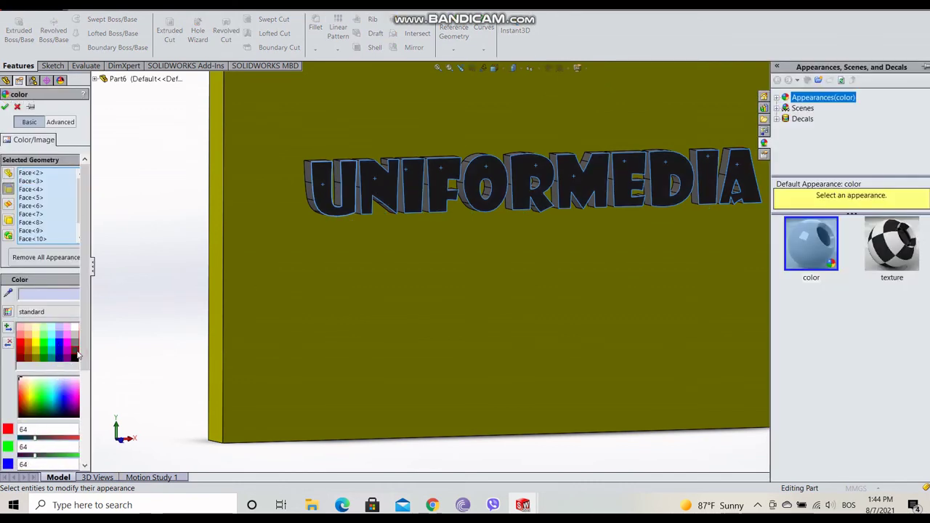
click(76, 357)
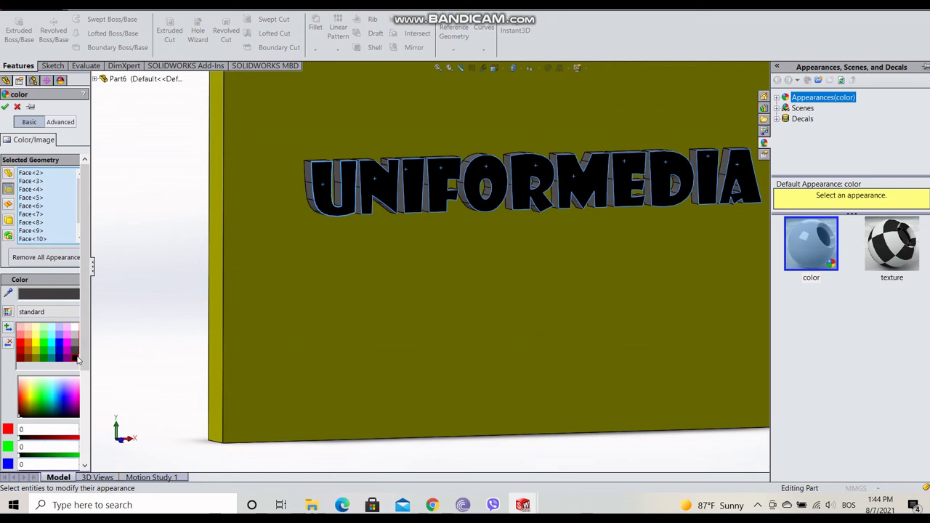
click(6, 108)
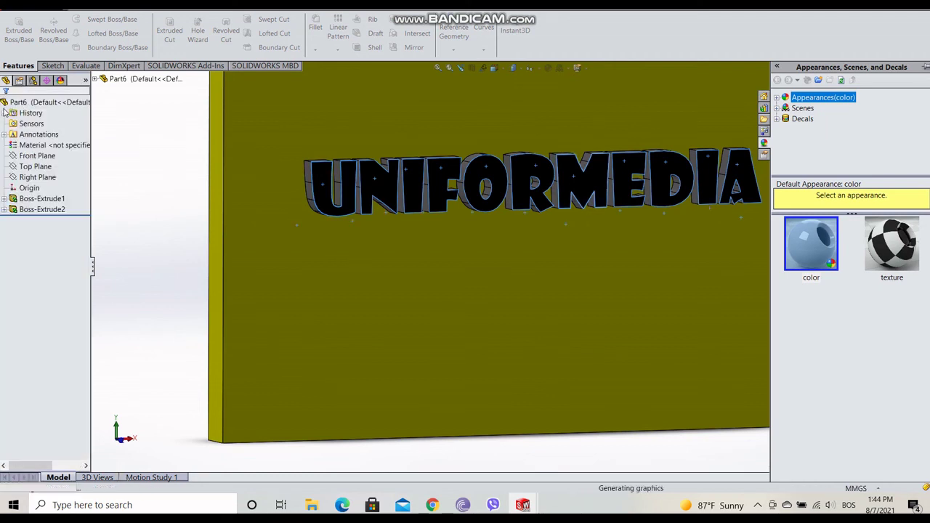
scroll(508, 264, up, 3)
scroll(511, 265, down, 3)
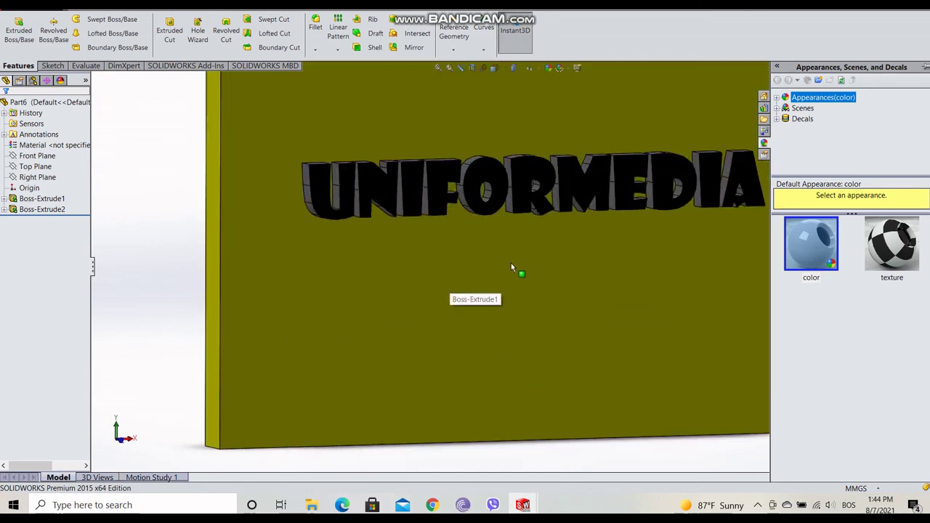
middle_click(486, 247)
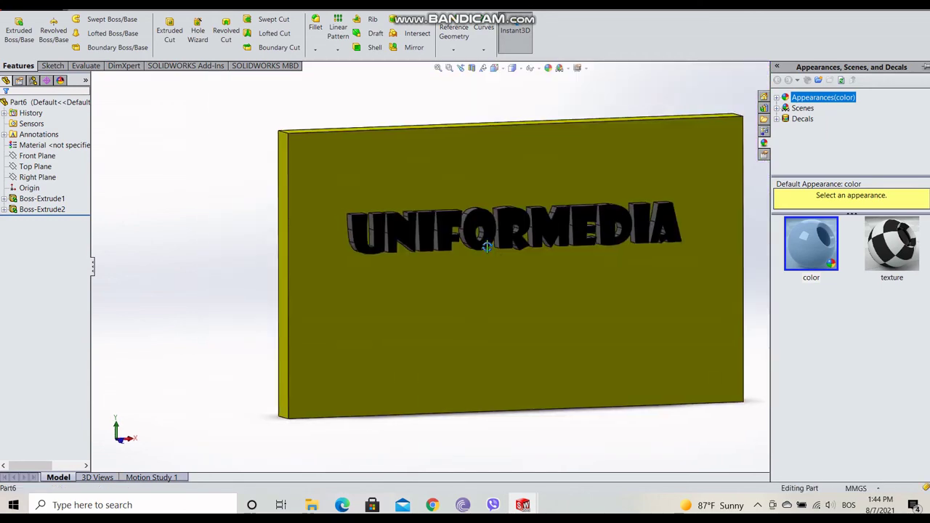
scroll(485, 250, down, 5)
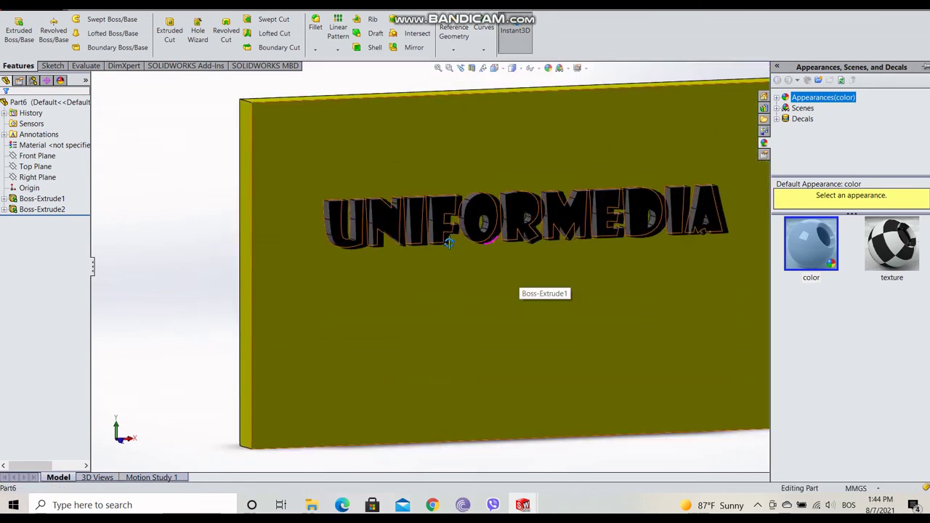
scroll(537, 324, down, 2)
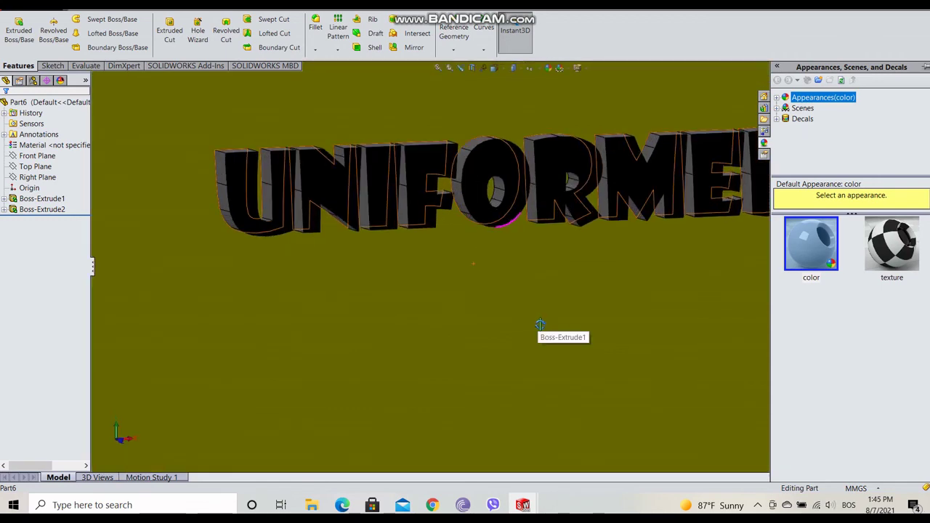
middle_drag(540, 324, 555, 323)
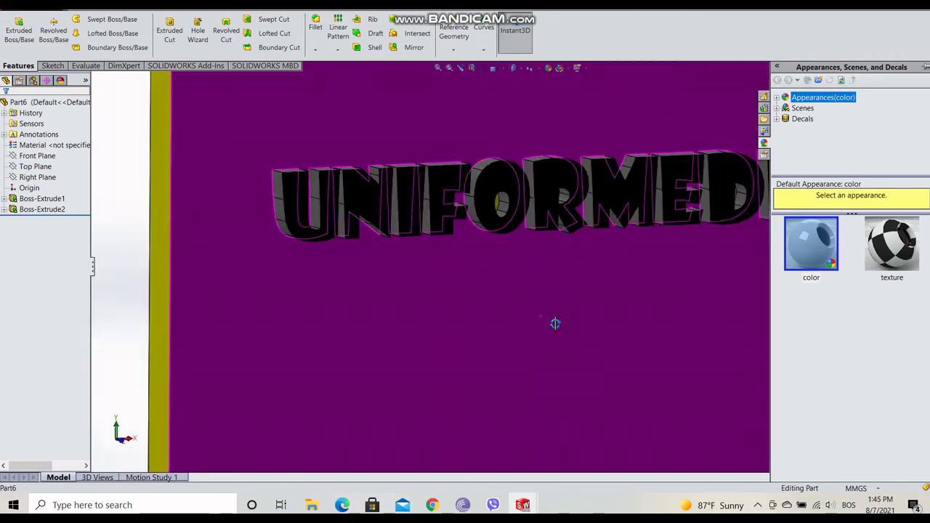
scroll(555, 324, down, 1)
scroll(555, 324, up, 2)
scroll(555, 324, up, 1)
scroll(555, 324, up, 1)
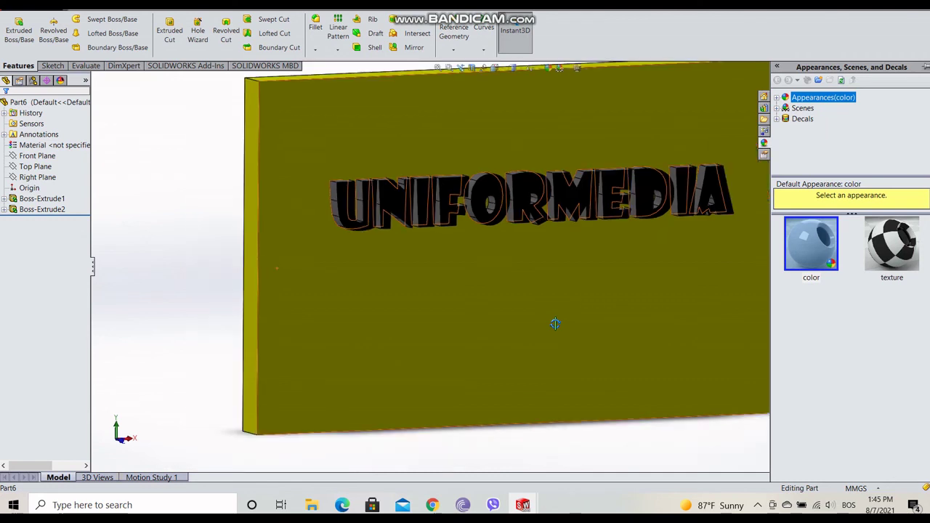